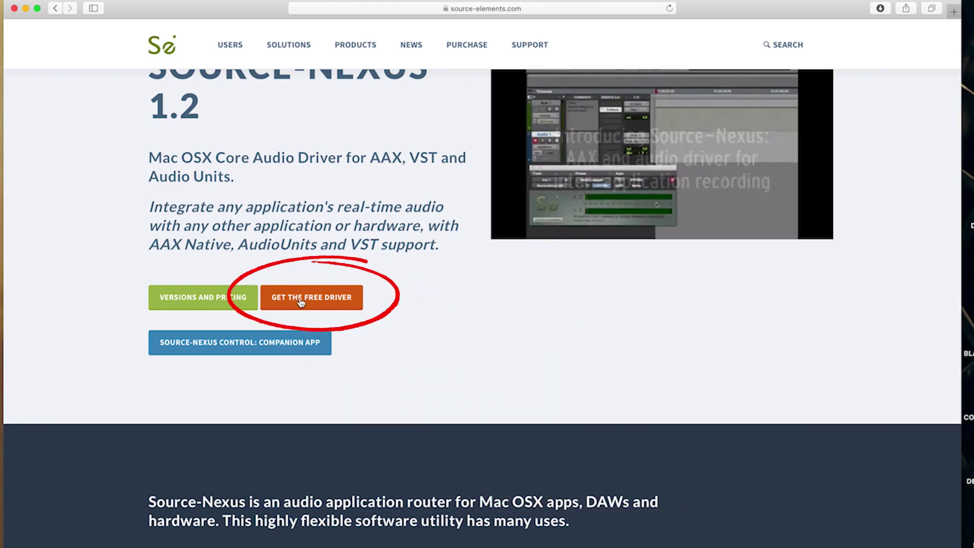
- Get the free Source-Nexus 1.2 Mac driver for macOS 10.9–10.15 and launch its downloaded installer
click(301, 303)
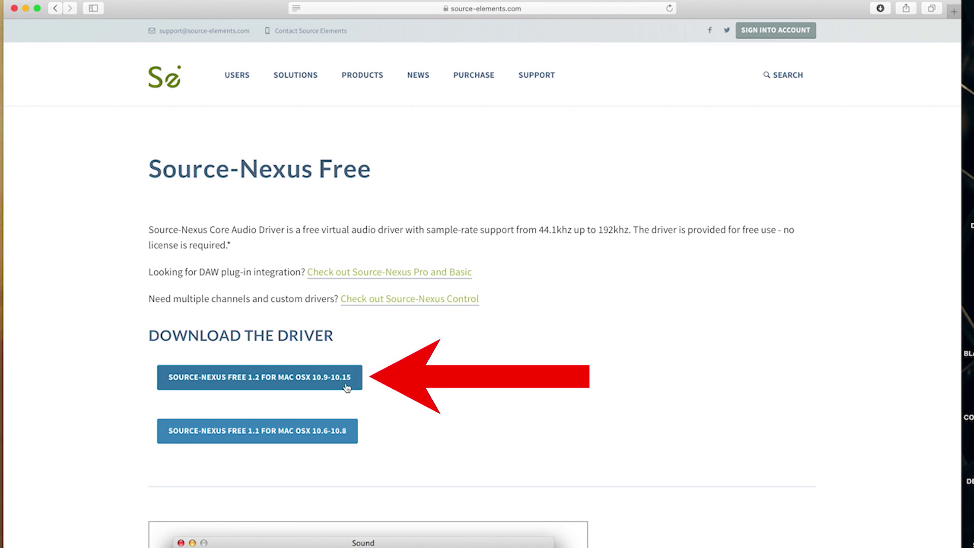
click(346, 388)
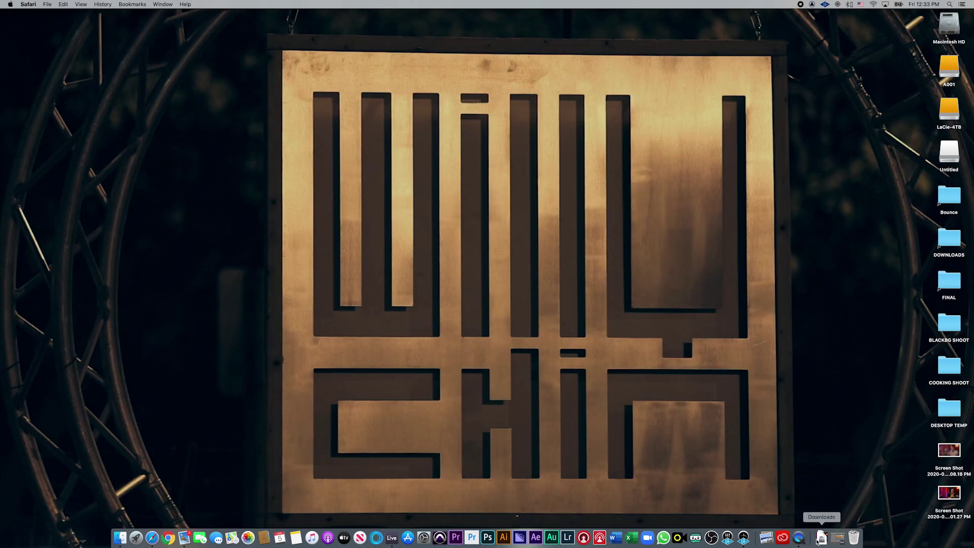
click(821, 538)
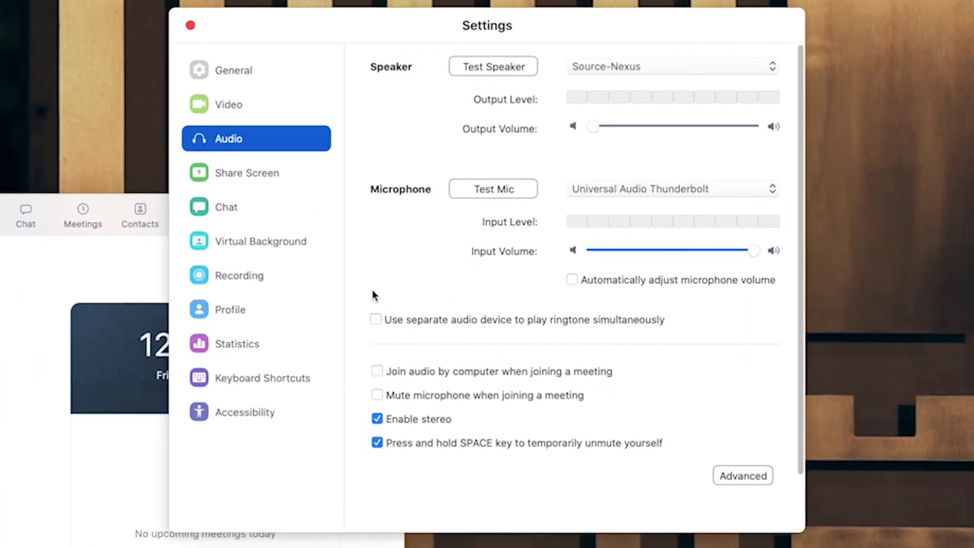
- Set Zoom's audio speaker to Source-Nexus and check the microphone device
click(602, 65)
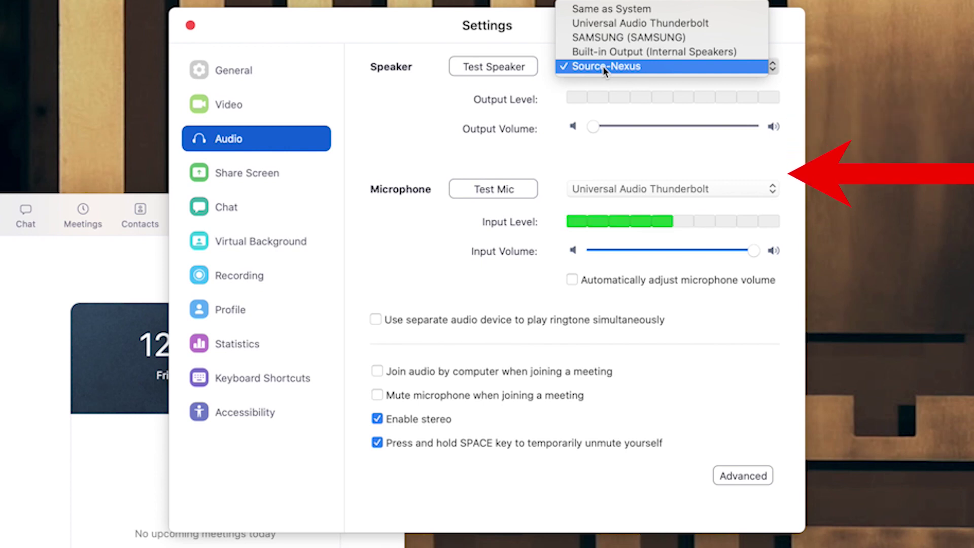
click(603, 66)
click(600, 187)
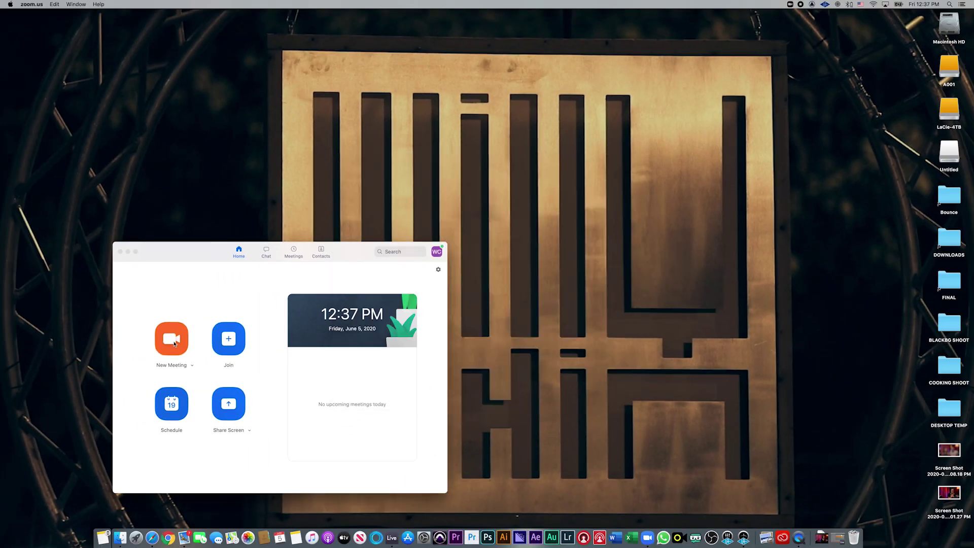
- Start a new Zoom meeting and pin the iPad participant's video from Gallery View
click(174, 344)
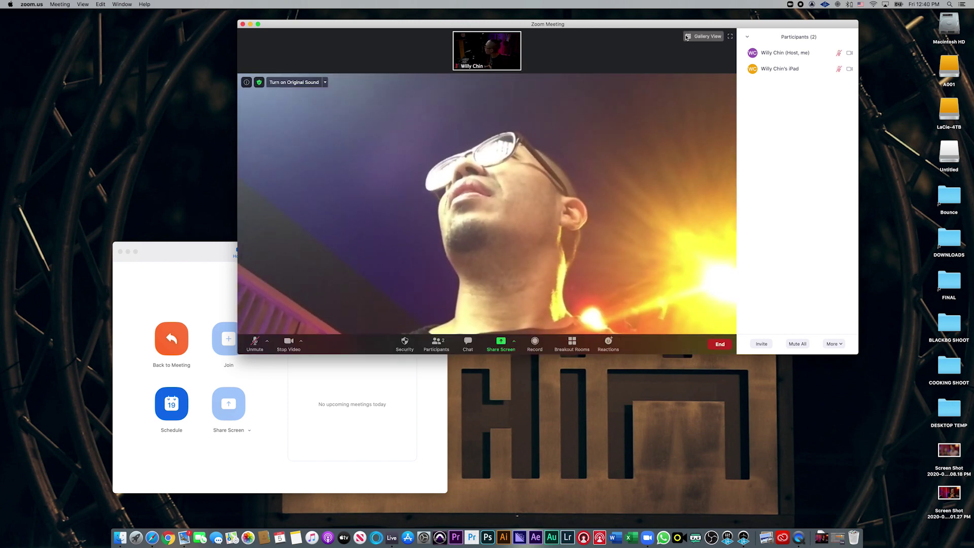
click(703, 36)
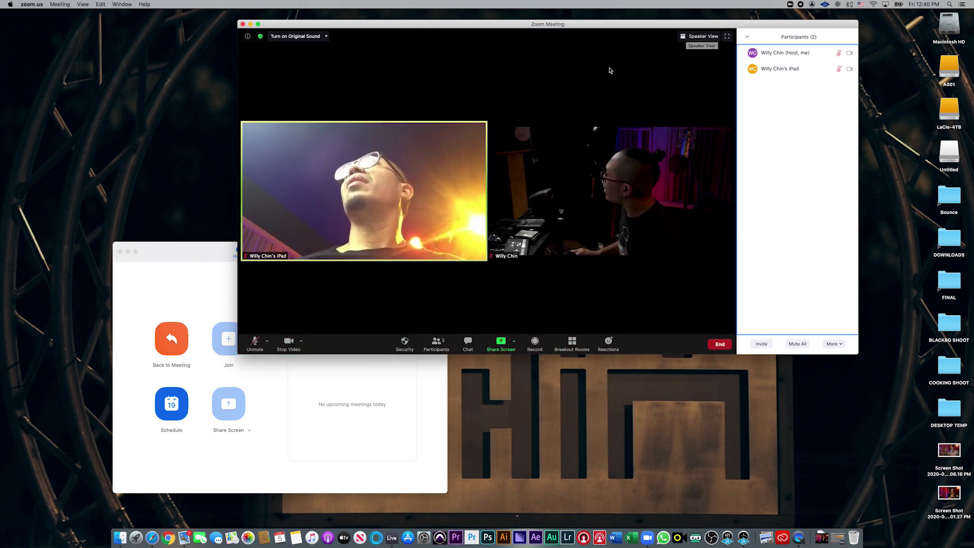
mouse_move(363, 191)
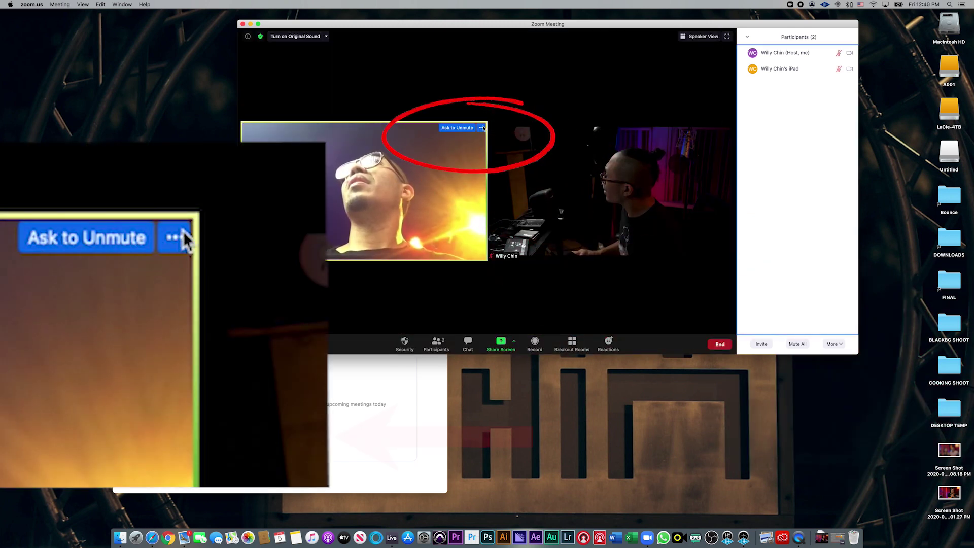
click(481, 127)
click(495, 182)
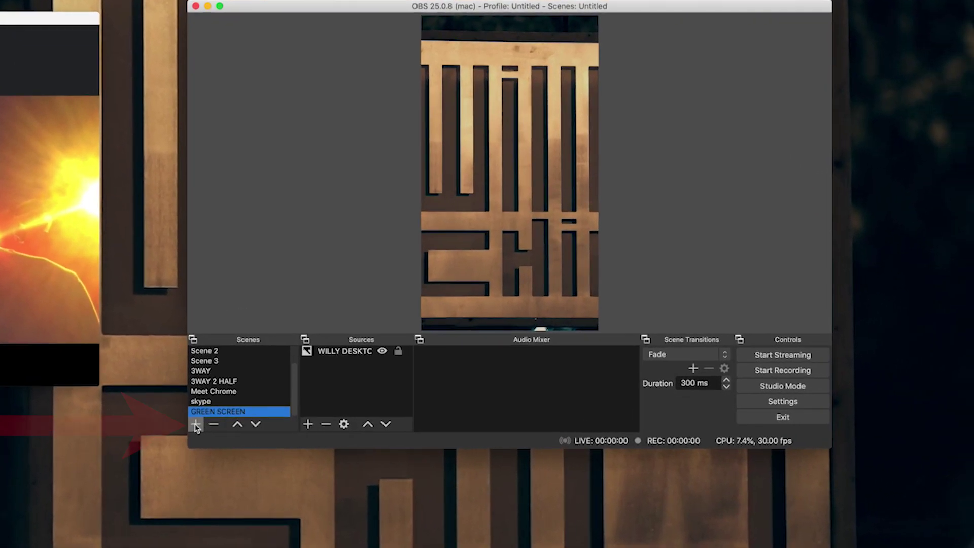
- Create scene 'ZOOOM IN OBS' with an Audio Input Capture 'SOURCE NEXUS' on the Source-Nexus device
click(330, 426)
text(ZOOOM IN OBS)
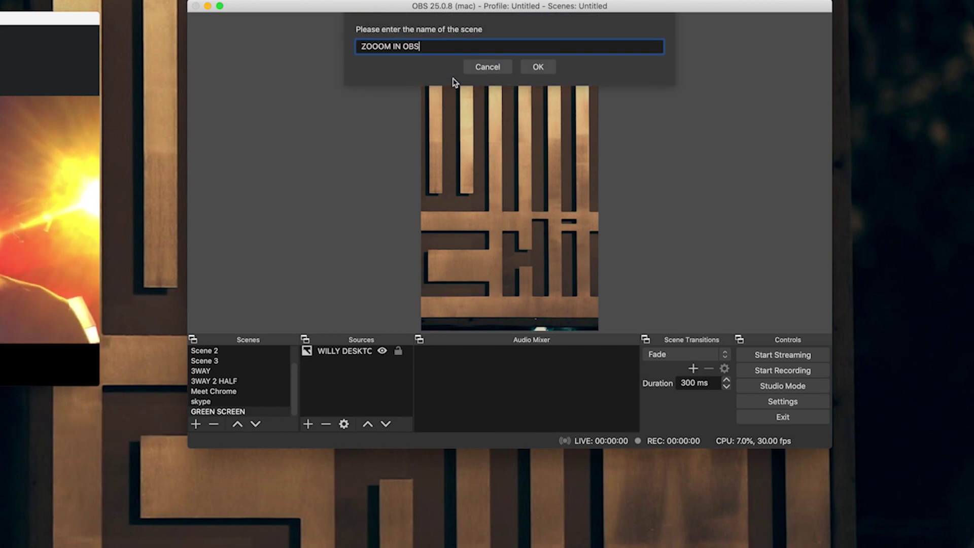
click(537, 67)
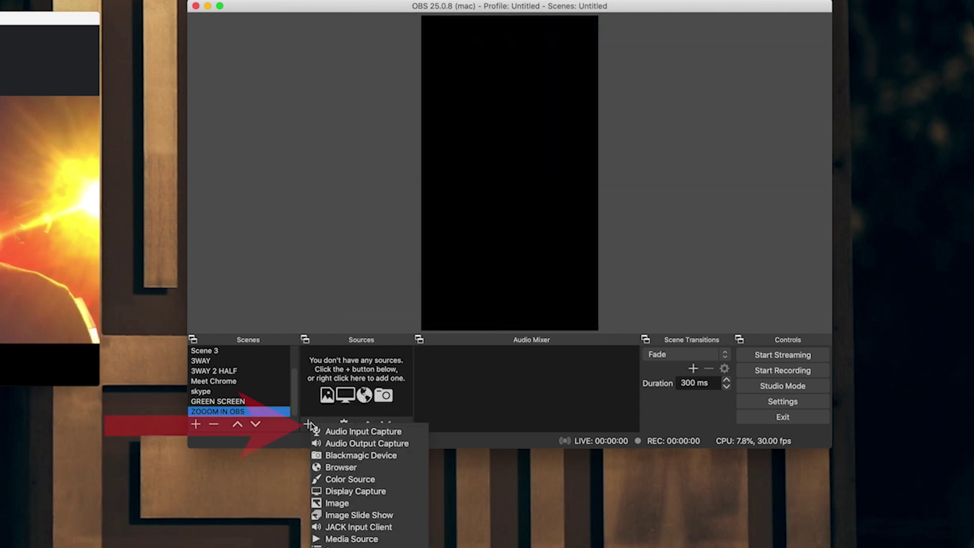
click(308, 424)
click(343, 432)
text(SOURCE NEXUS)
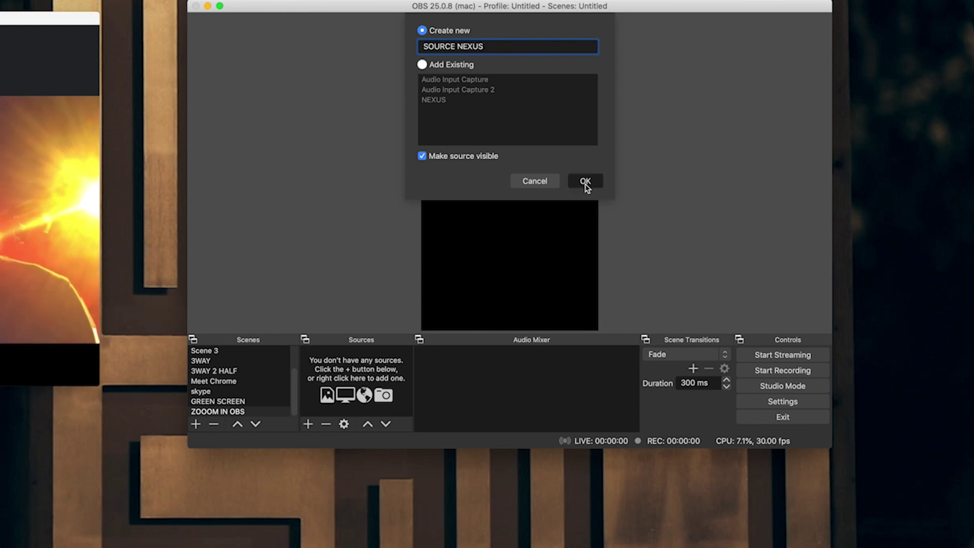
click(585, 184)
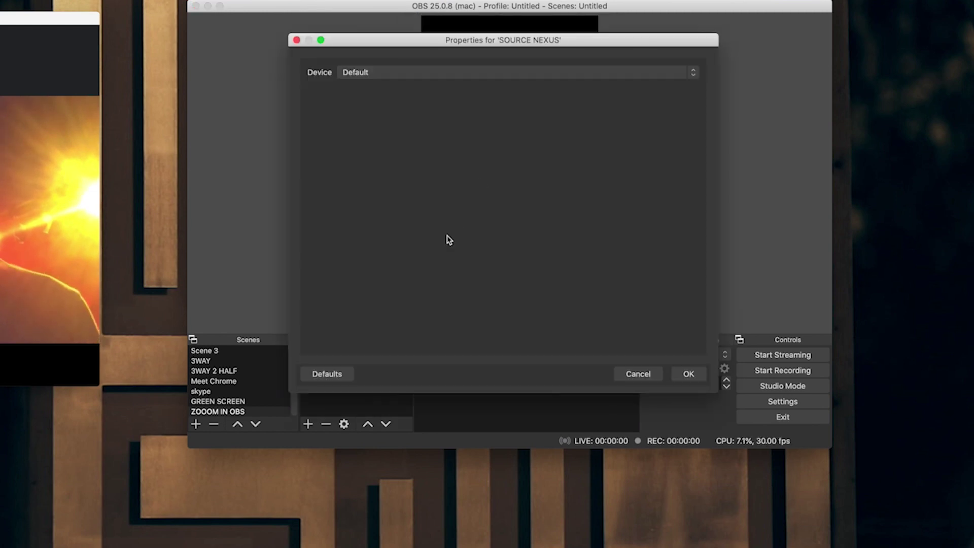
click(396, 72)
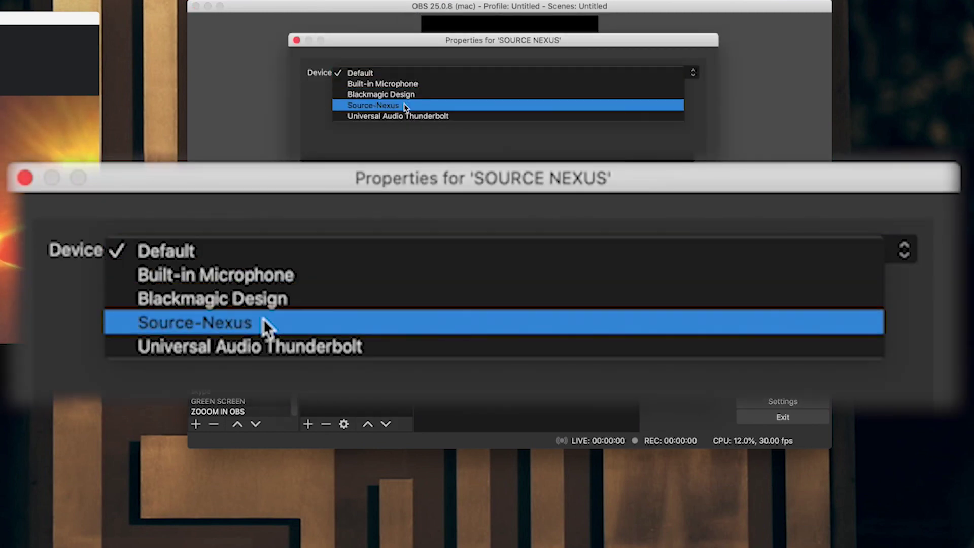
click(405, 103)
- Set SOURCE NEXUS audio monitoring to Monitor and Output in Advanced Audio Properties
click(629, 376)
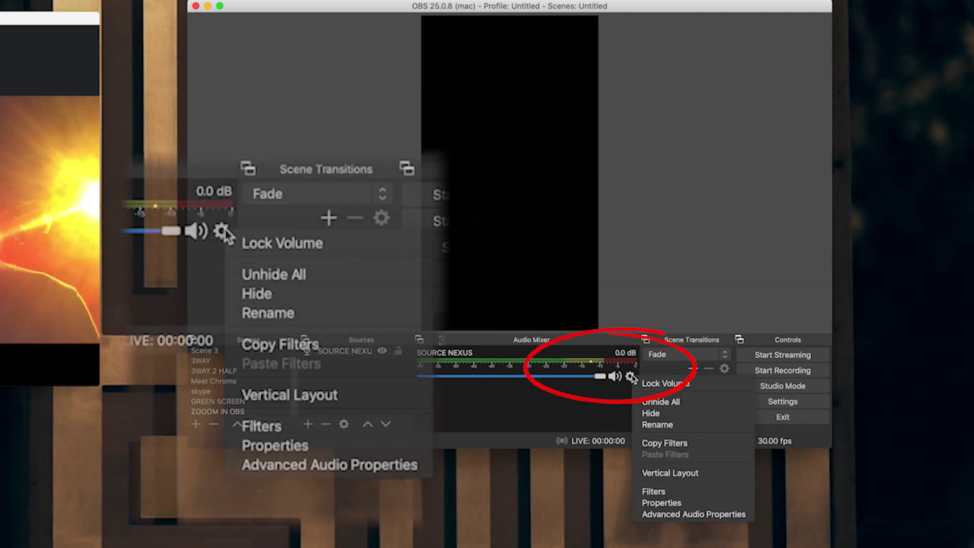
click(667, 515)
click(642, 154)
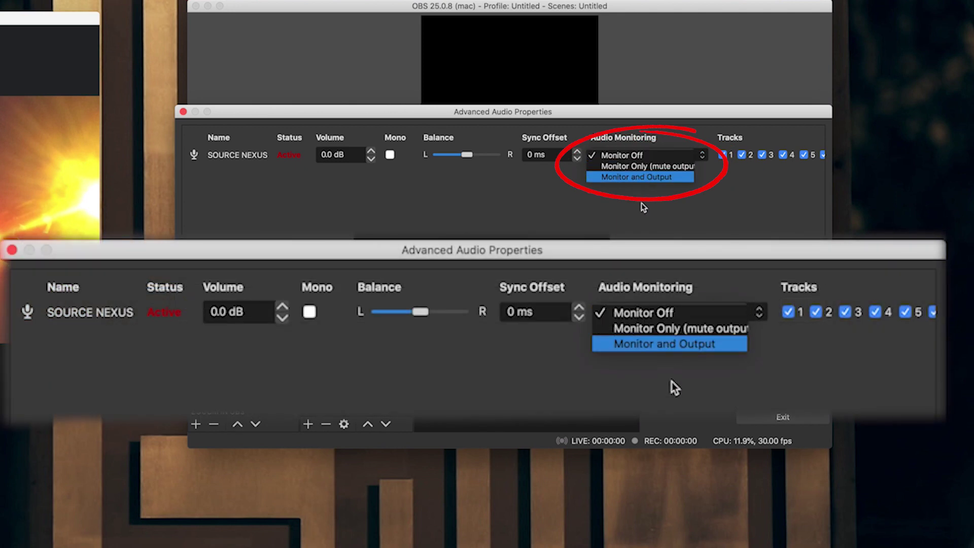
click(668, 177)
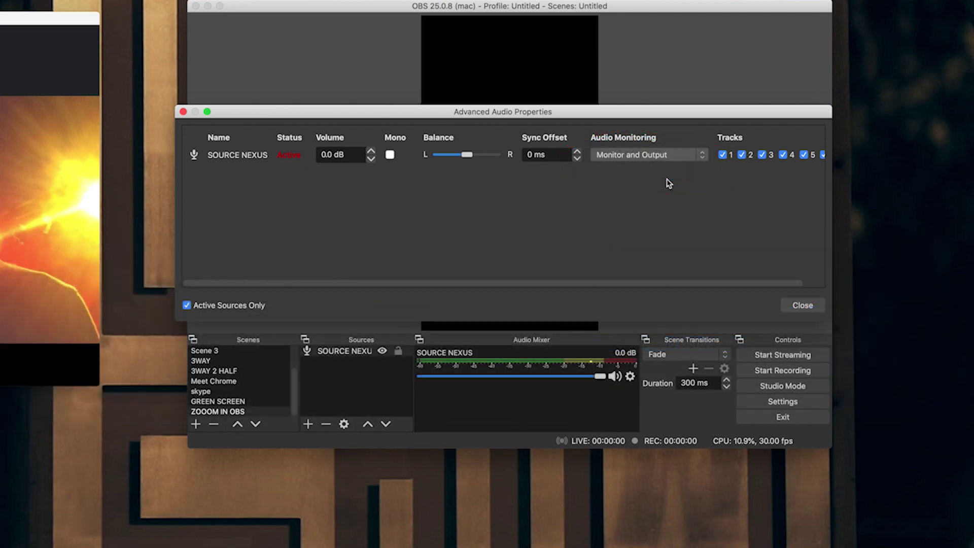
click(697, 158)
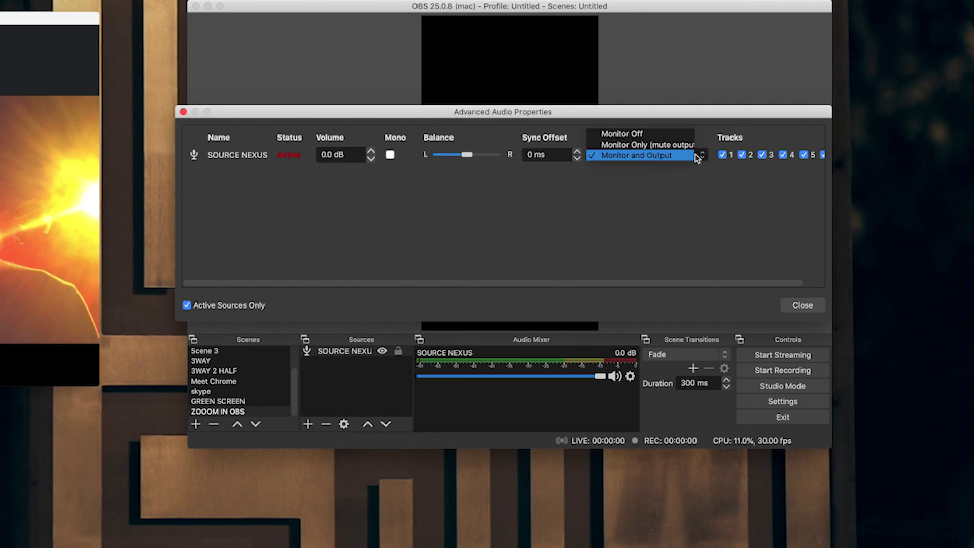
click(690, 159)
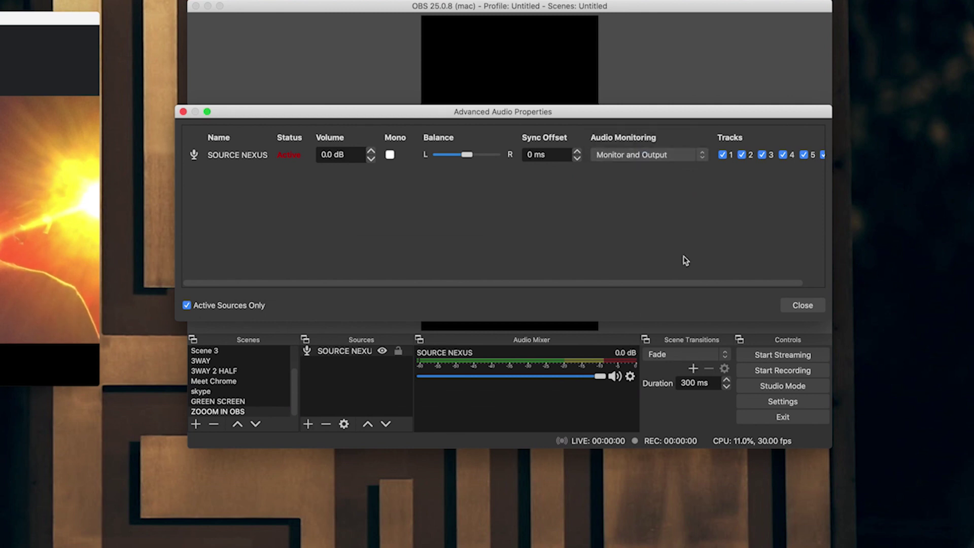
click(801, 305)
click(308, 424)
- Add Audio Input Capture 'APOLLO' using the Universal Audio Thunderbolt device
click(384, 434)
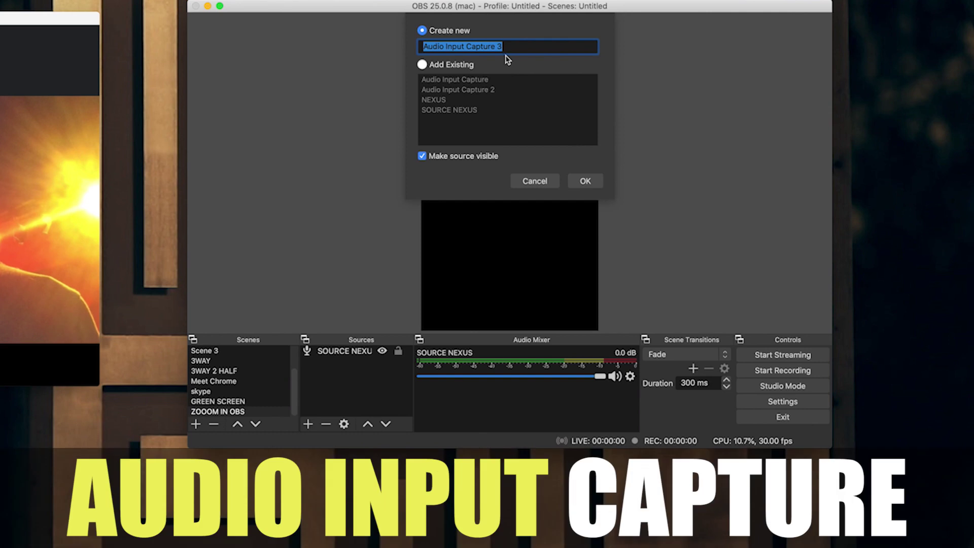
text(POLLO)
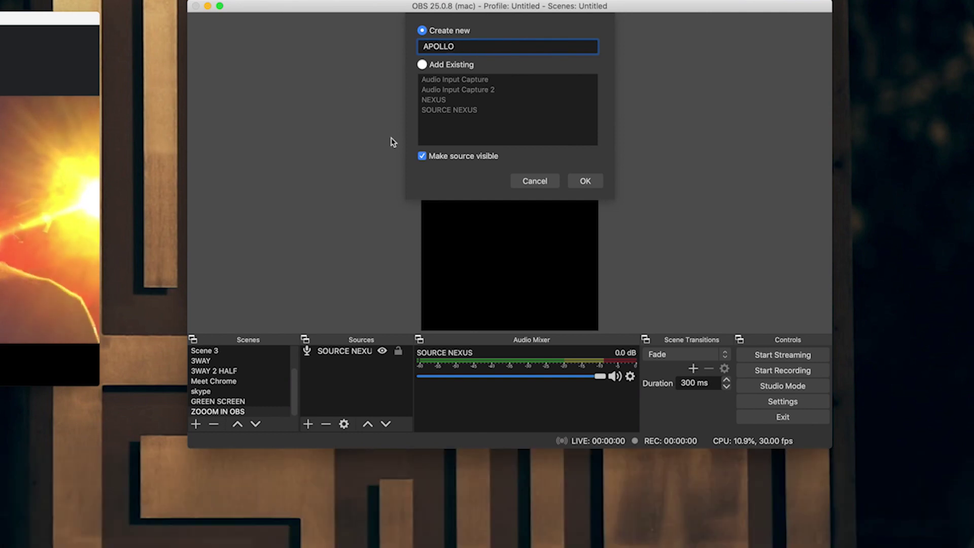
click(586, 181)
click(406, 72)
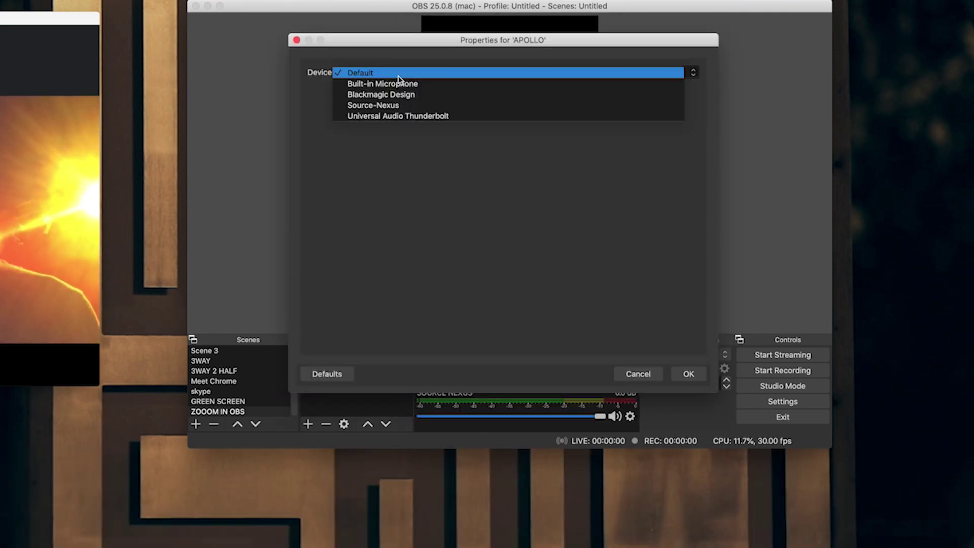
click(407, 118)
click(705, 378)
- Add Video Capture Device 'BMPCC' from the Blackmagic Design camera and nudge it up the canvas
click(308, 424)
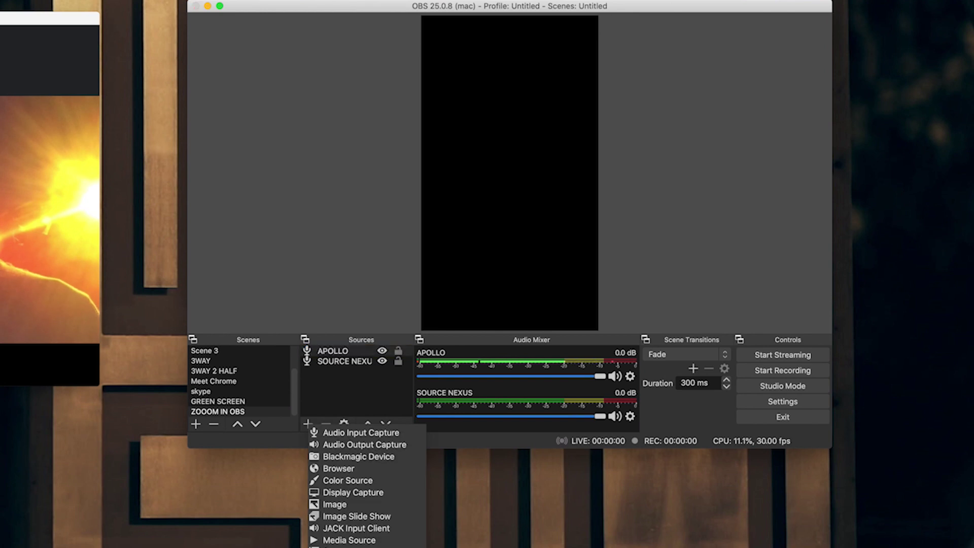
click(355, 547)
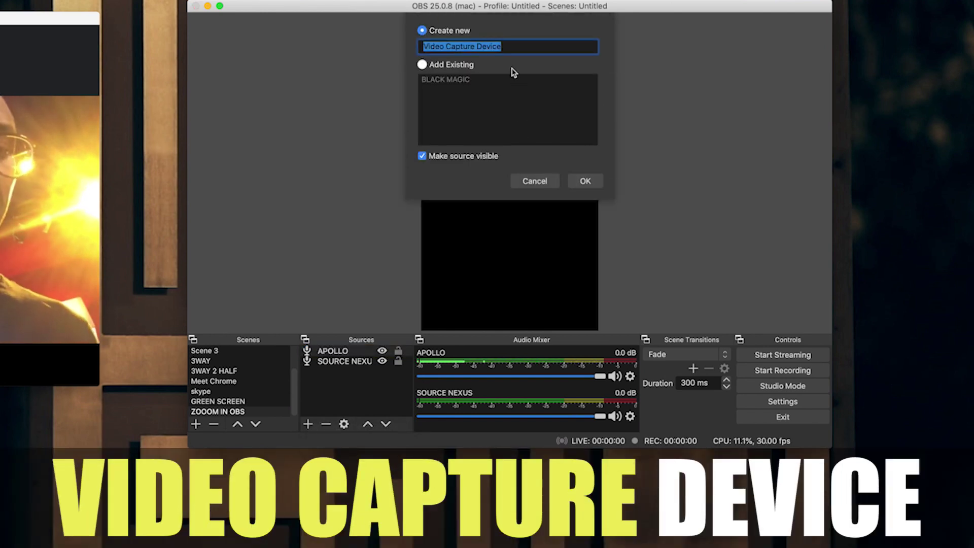
text(BLAKC)
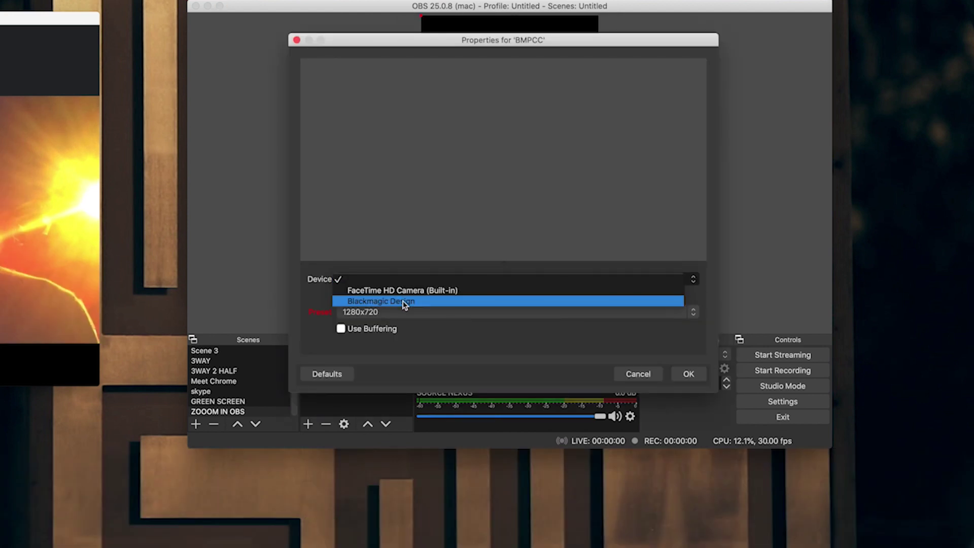
click(404, 302)
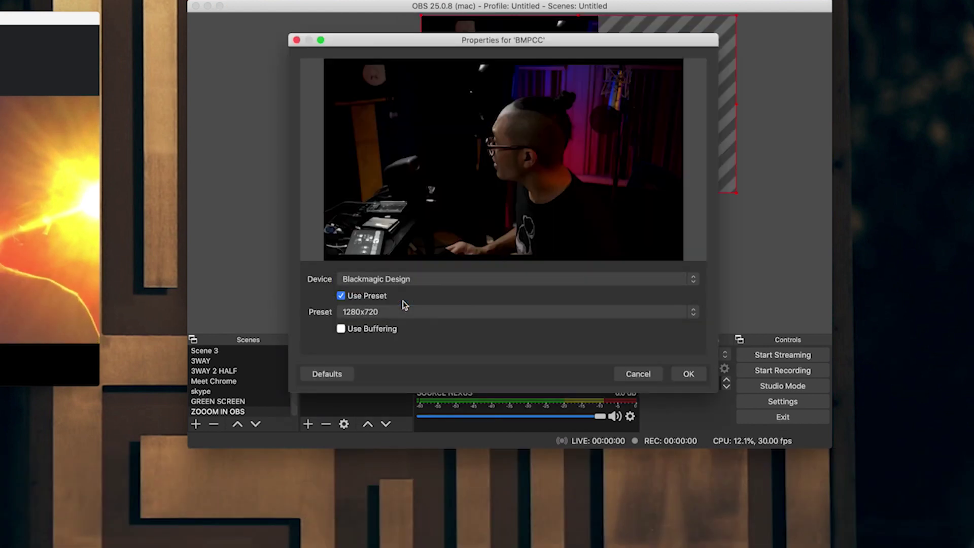
click(691, 377)
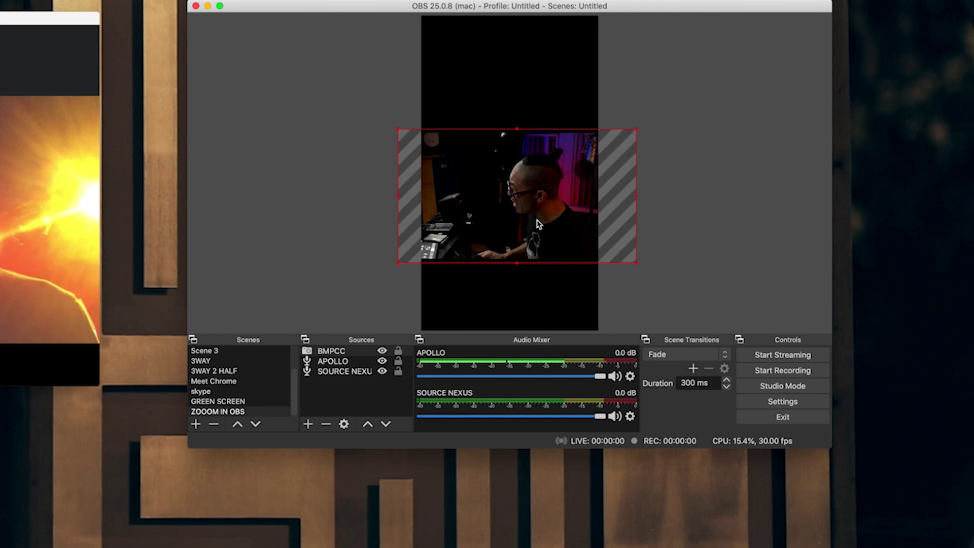
drag(570, 194, 567, 177)
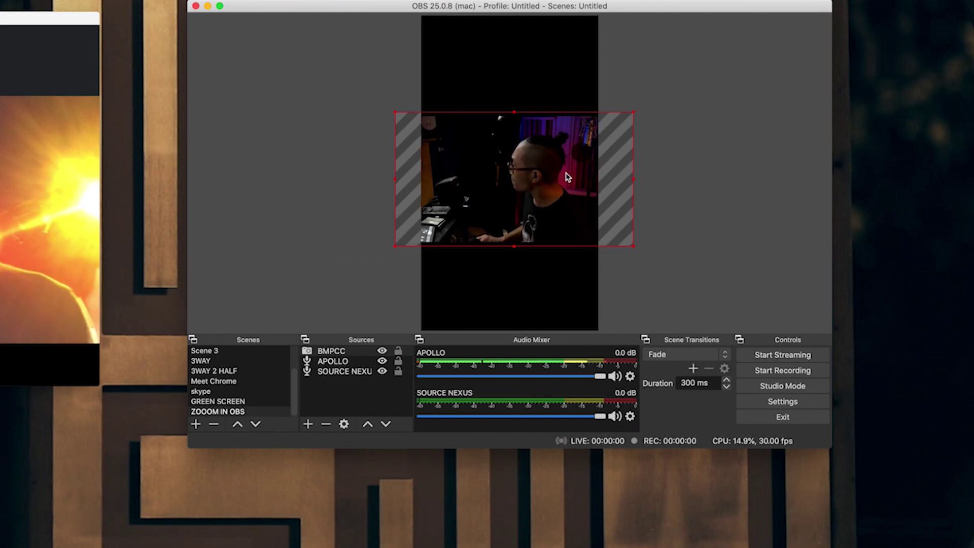
click(314, 406)
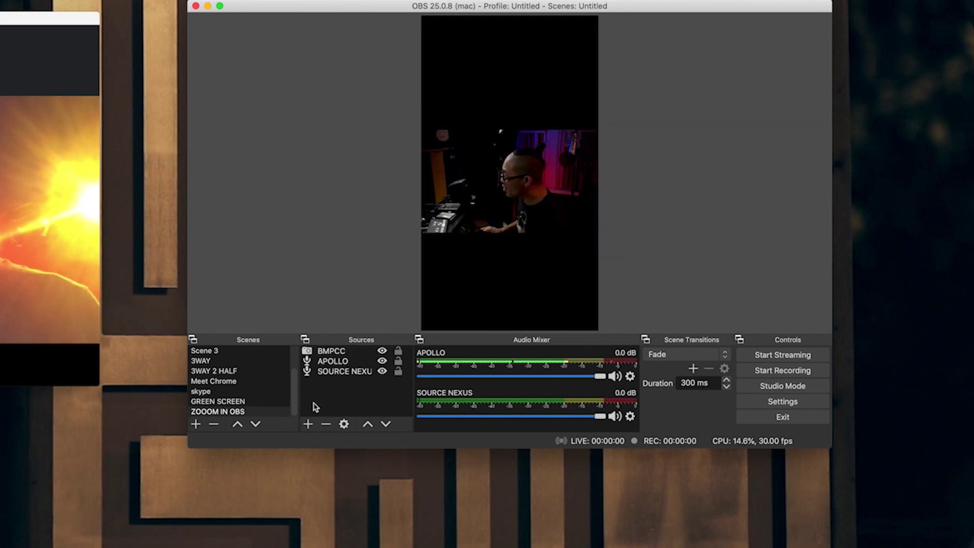
- Add Window Capture 'ZOOM MEETING' of the [zoom.us] Zoom Meeting window, shrunk to the canvas's top half
click(307, 425)
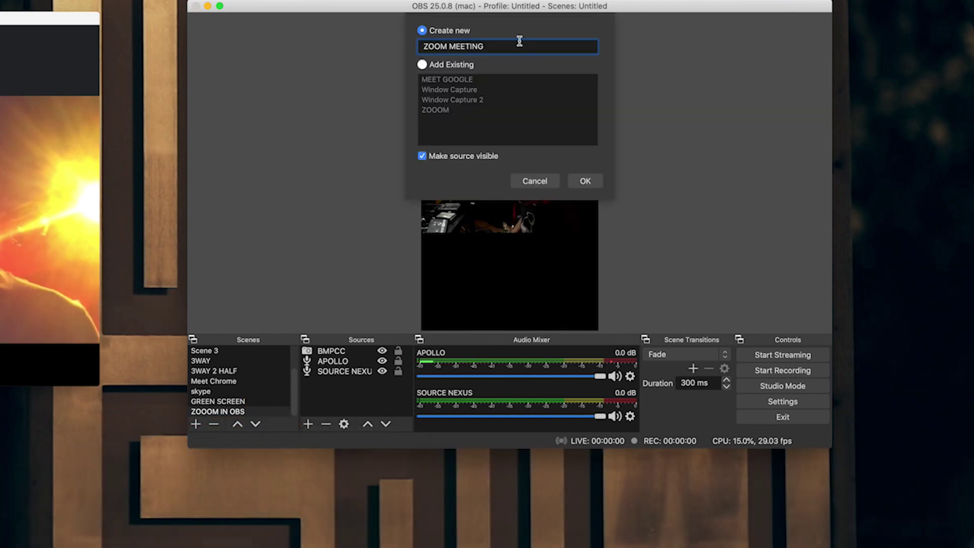
click(586, 182)
click(442, 279)
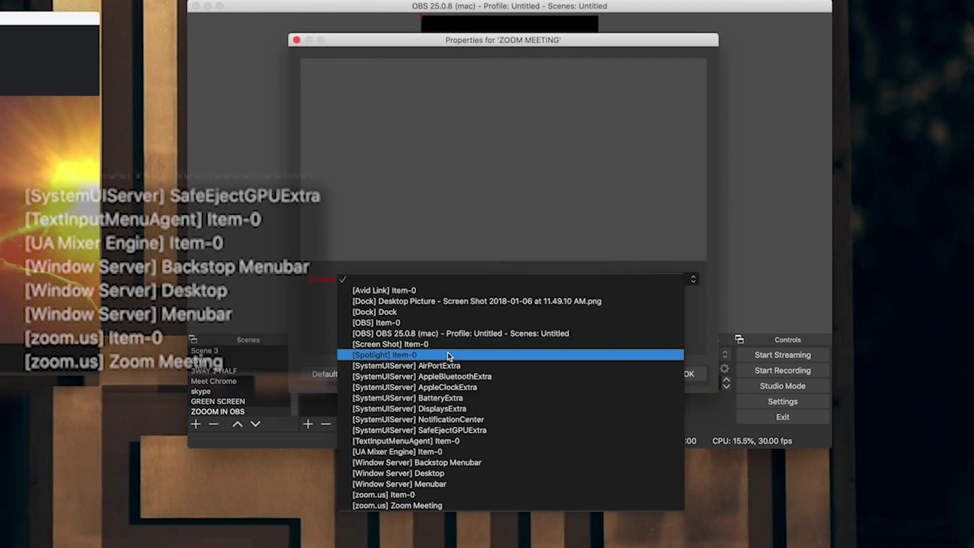
click(410, 507)
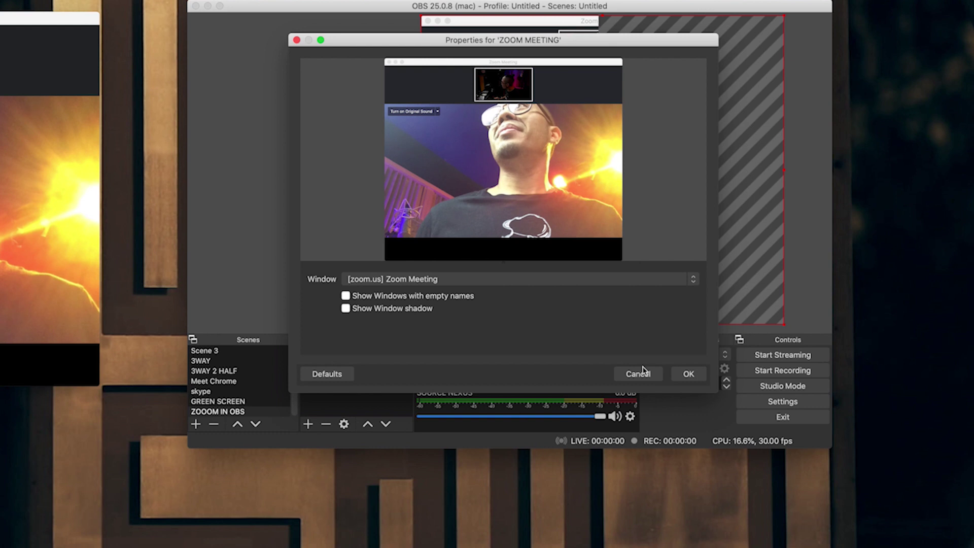
click(688, 374)
drag(715, 322, 560, 170)
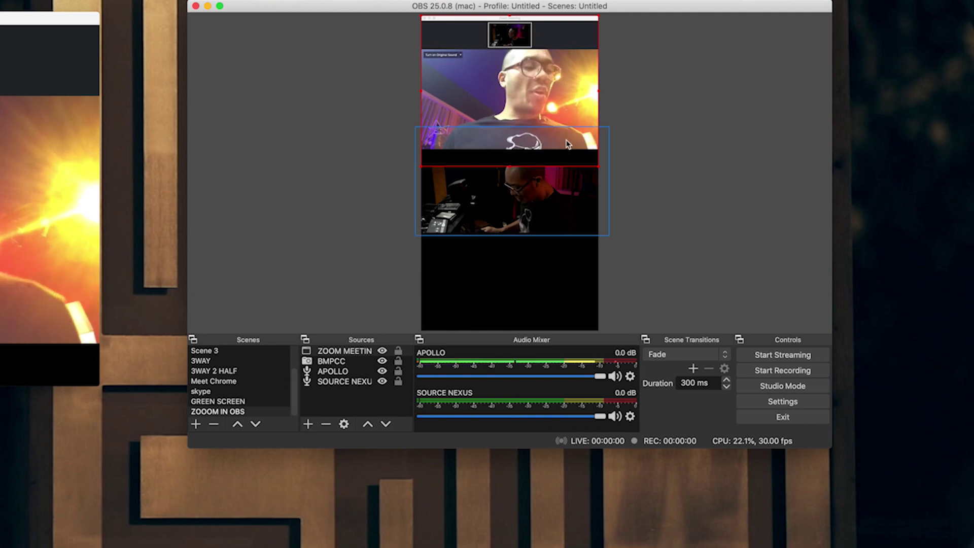
- Crop the Zoom capture's top and bottom, move it to the canvas top, and stack the camera beneath
drag(525, 164, 525, 147)
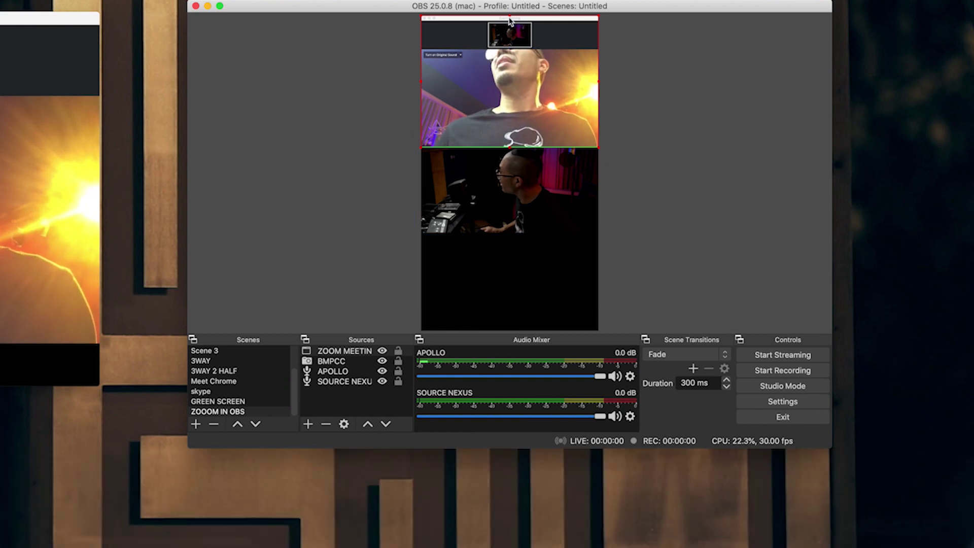
drag(510, 16, 509, 65)
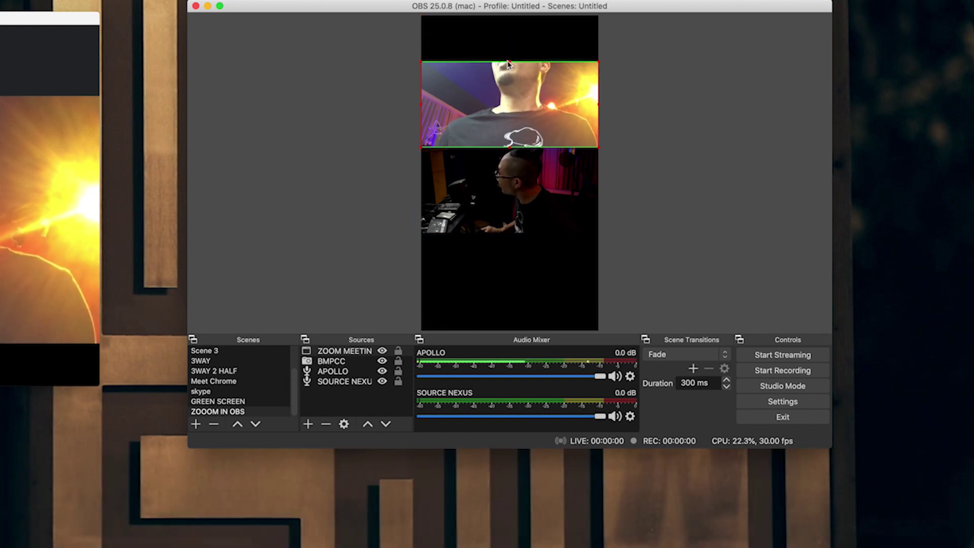
drag(522, 100, 524, 54)
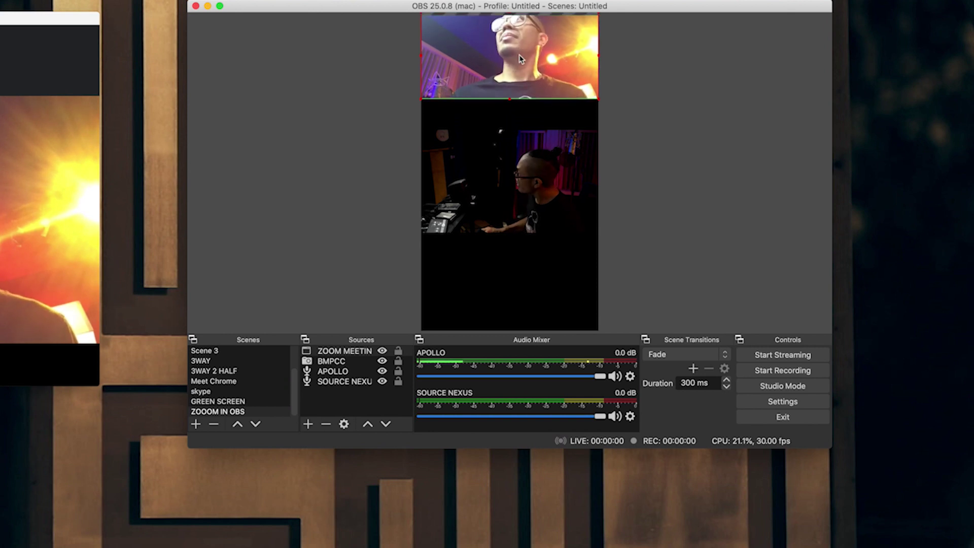
drag(513, 179, 514, 153)
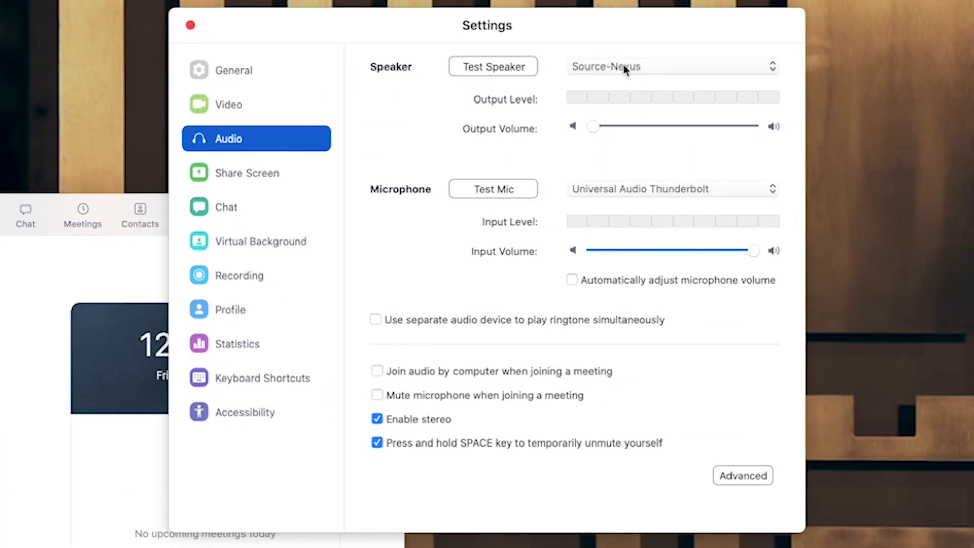
click(623, 66)
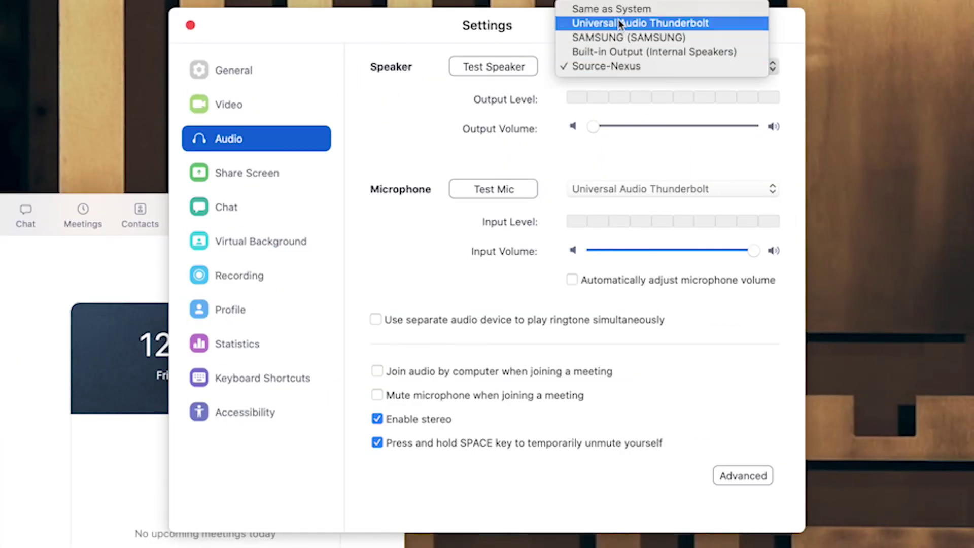
- Choose Universal Audio Thunderbolt as Zoom's speaker in place of Source-Nexus
click(461, 14)
click(416, 6)
click(296, 18)
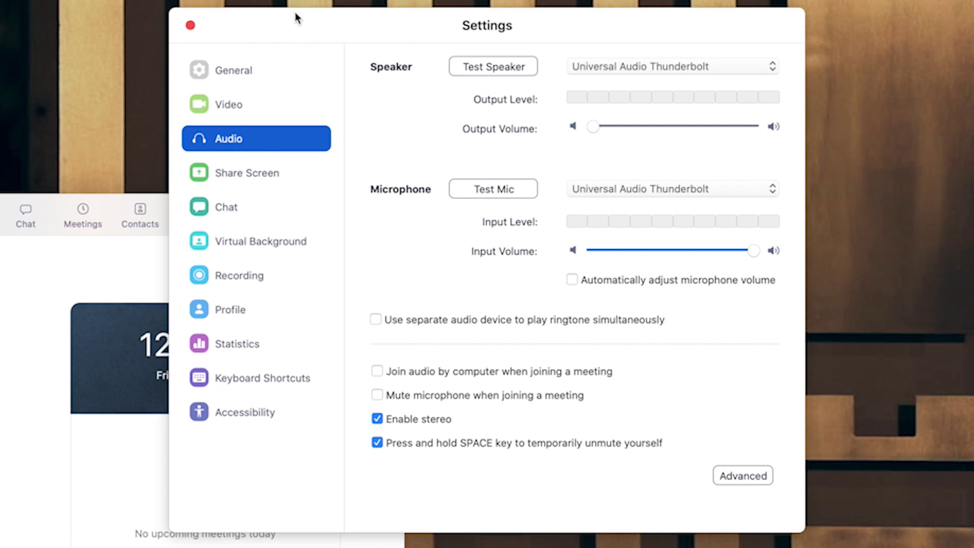